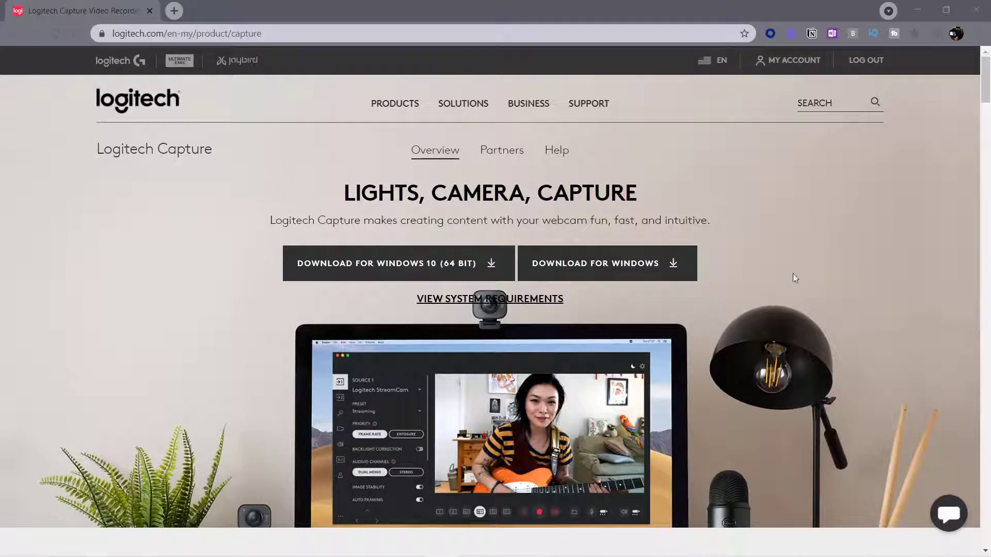
Scroll the Capture product page down to 'Record from multiple sources' and 'Create vertical video'
scroll(793, 274, down, 6)
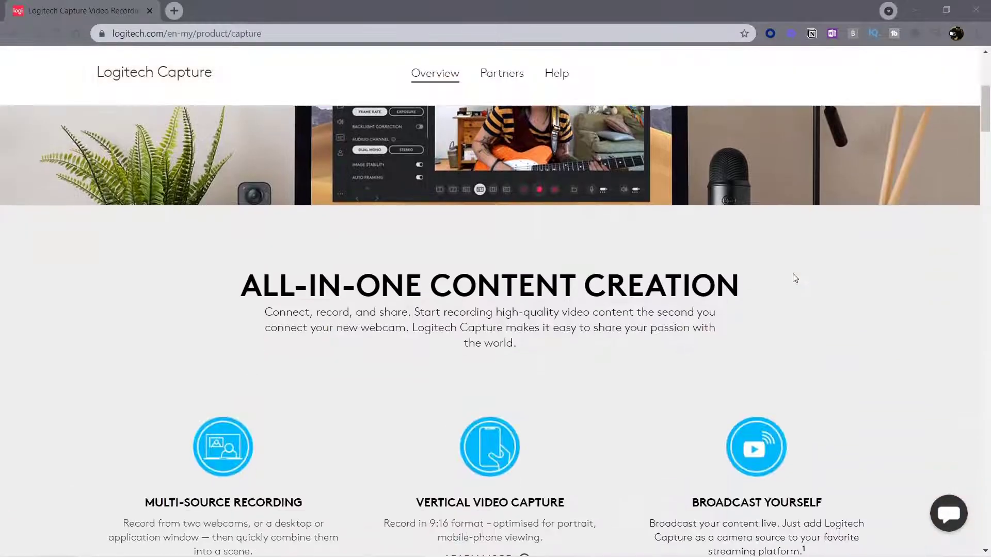
scroll(793, 273, down, 5)
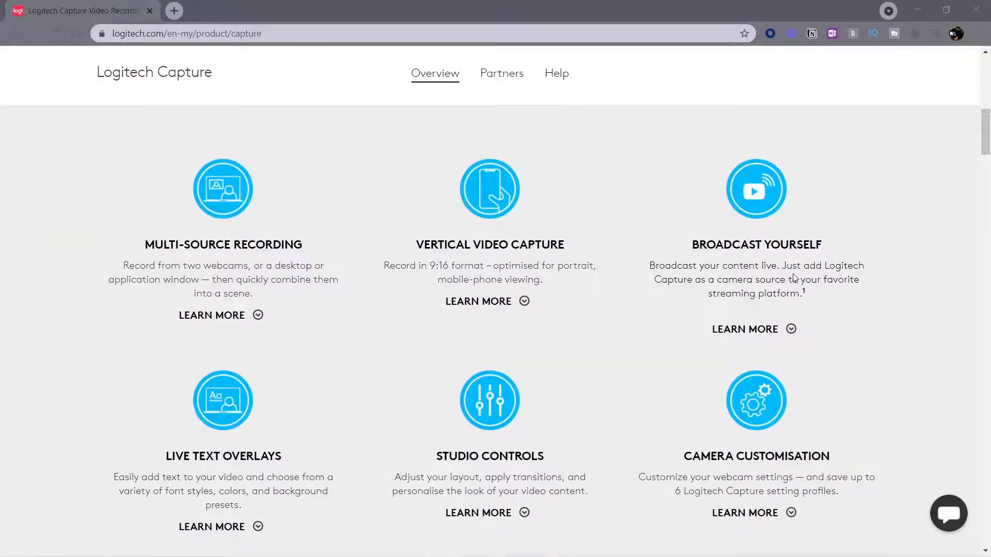
scroll(794, 278, down, 6)
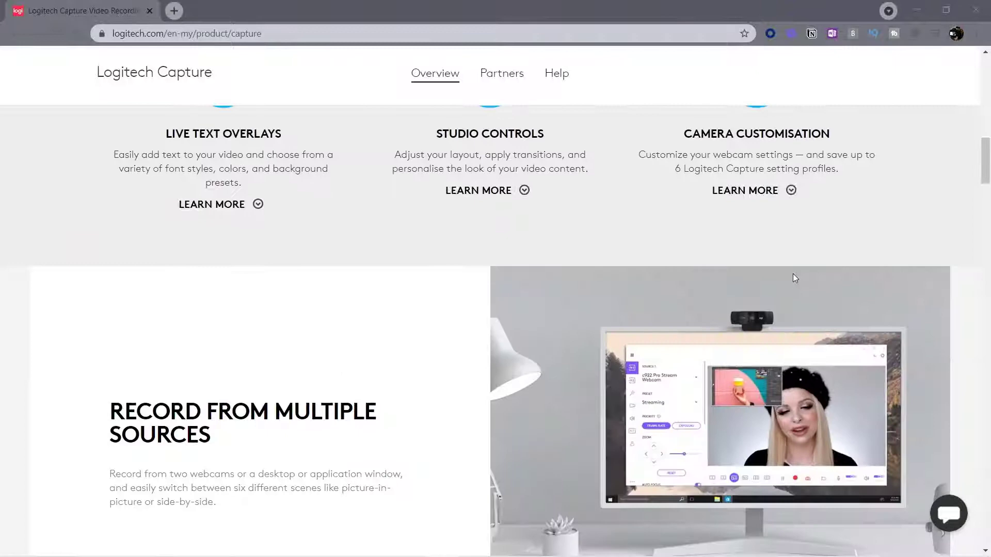
scroll(795, 279, down, 7)
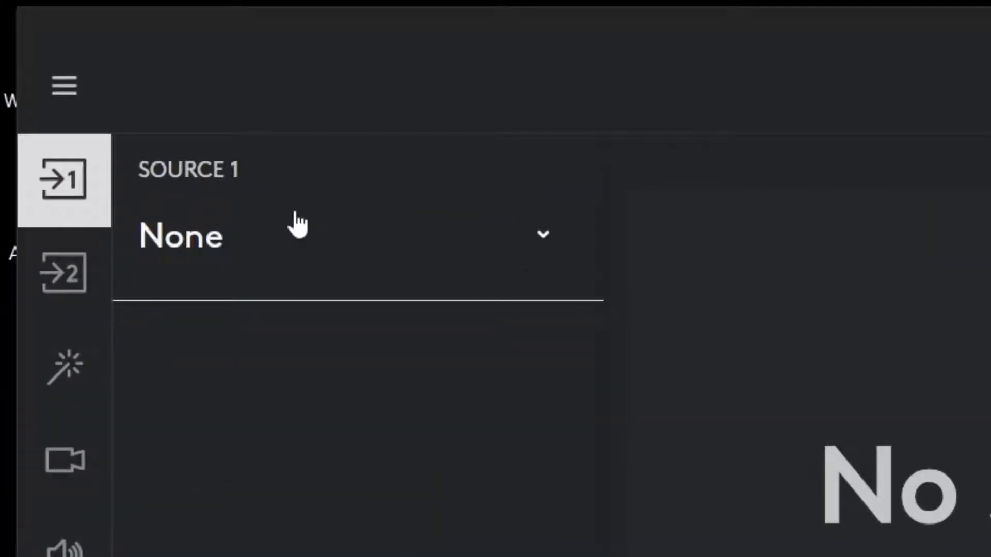
Choose the c922 Pro Stream Webcam from Logitech Cameras as Source 1
click(552, 251)
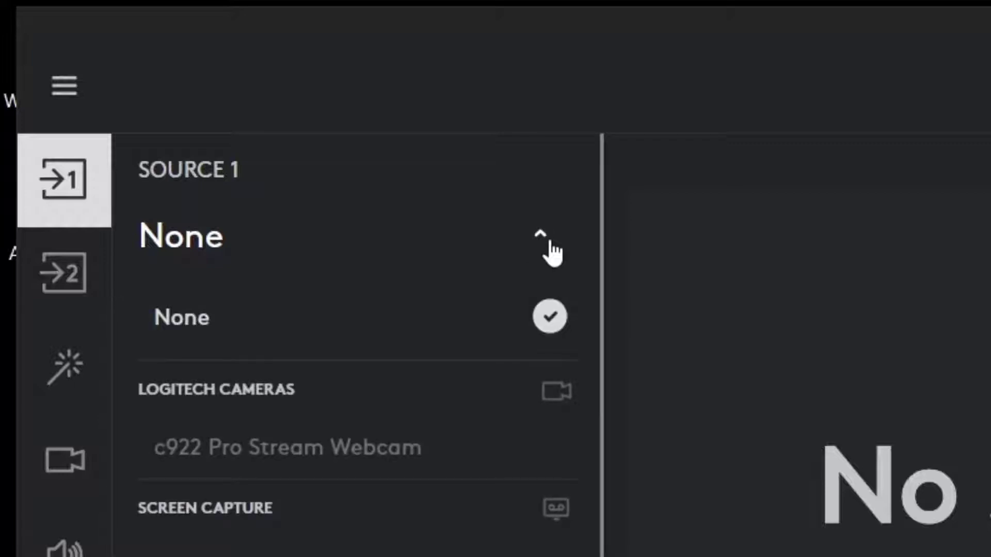
click(406, 450)
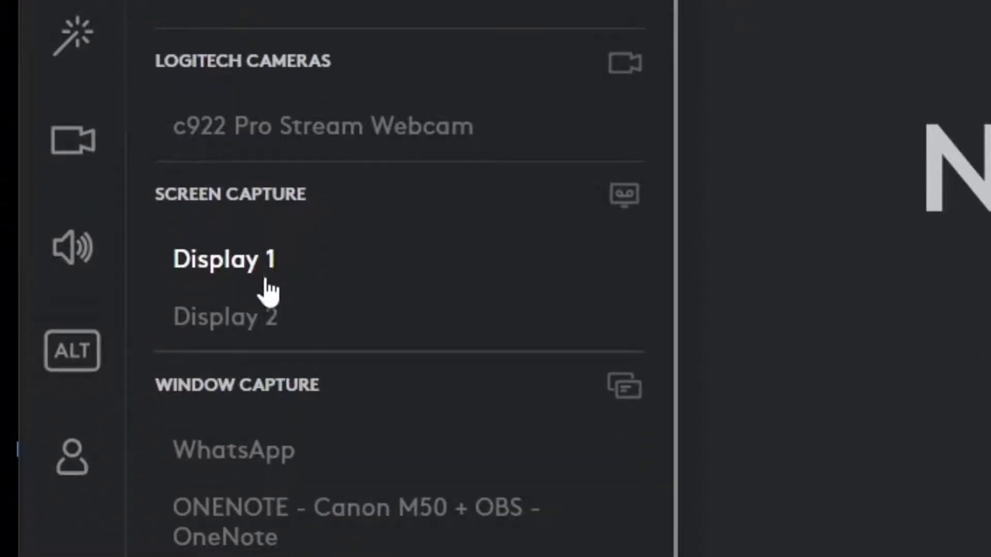
Pick Display 2 under Screen Capture as the Source 2 input
click(263, 319)
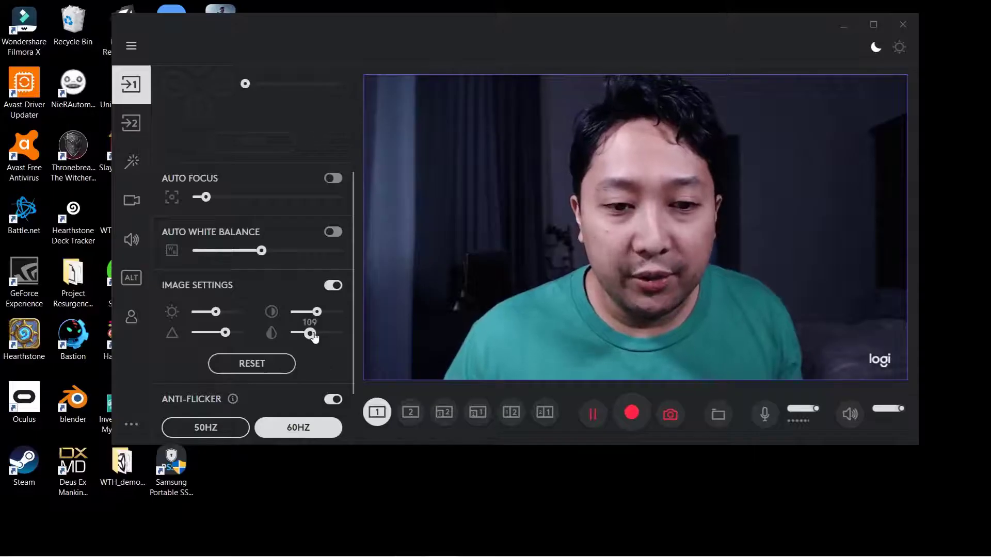
Drag the Source 1 saturation slider to its maximum
drag(314, 336, 344, 338)
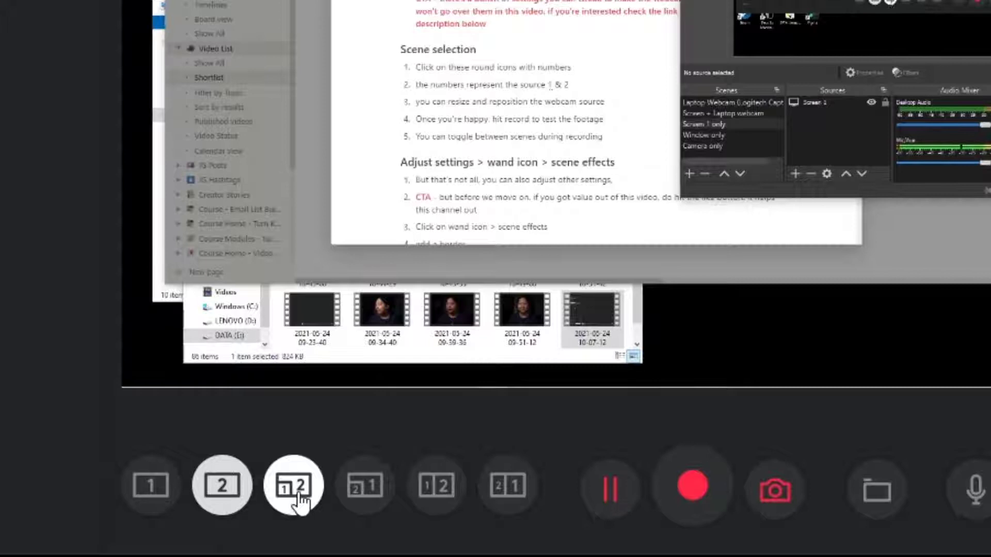
Switch to the picture-in-picture scene and place a slightly smaller webcam inset bottom-right
click(298, 496)
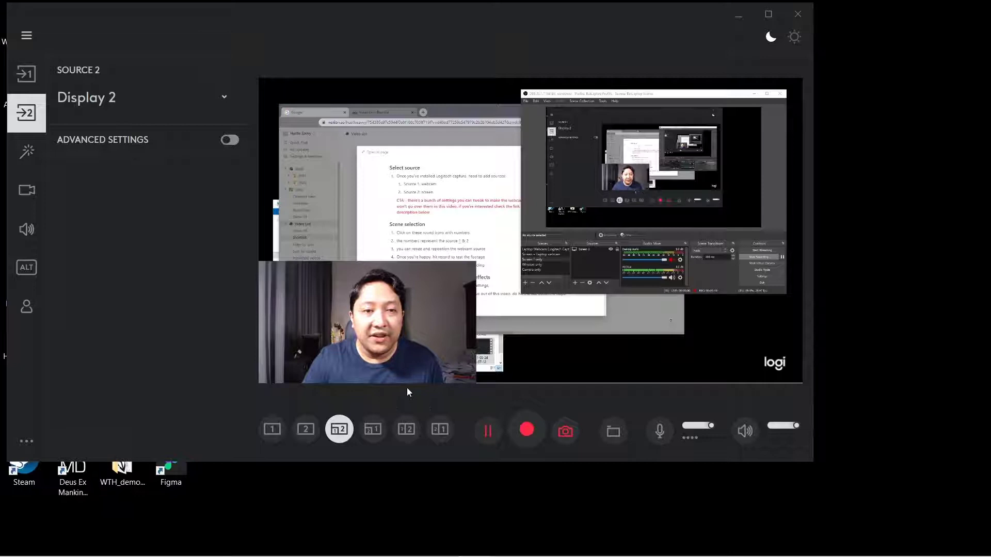
drag(370, 311, 714, 314)
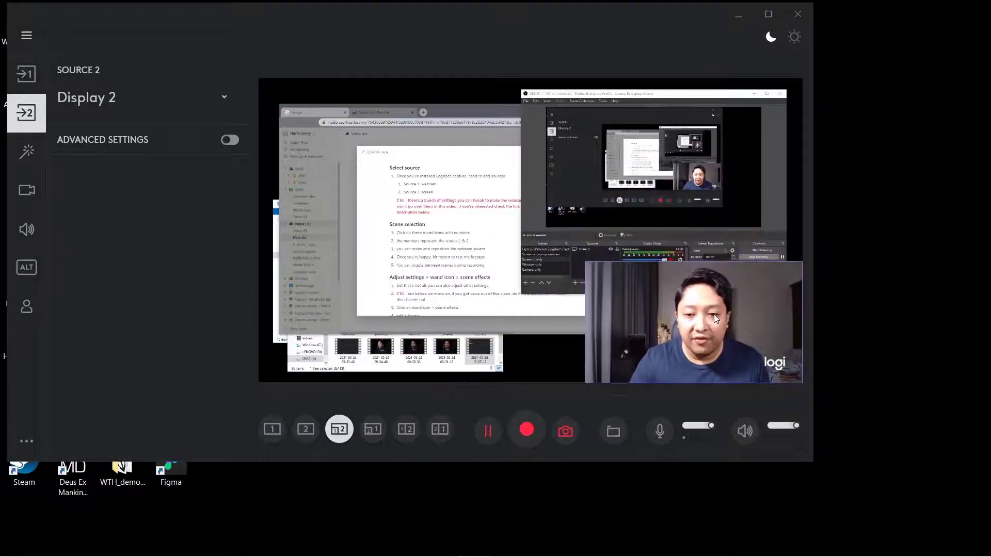
drag(583, 284, 615, 290)
drag(685, 321, 718, 334)
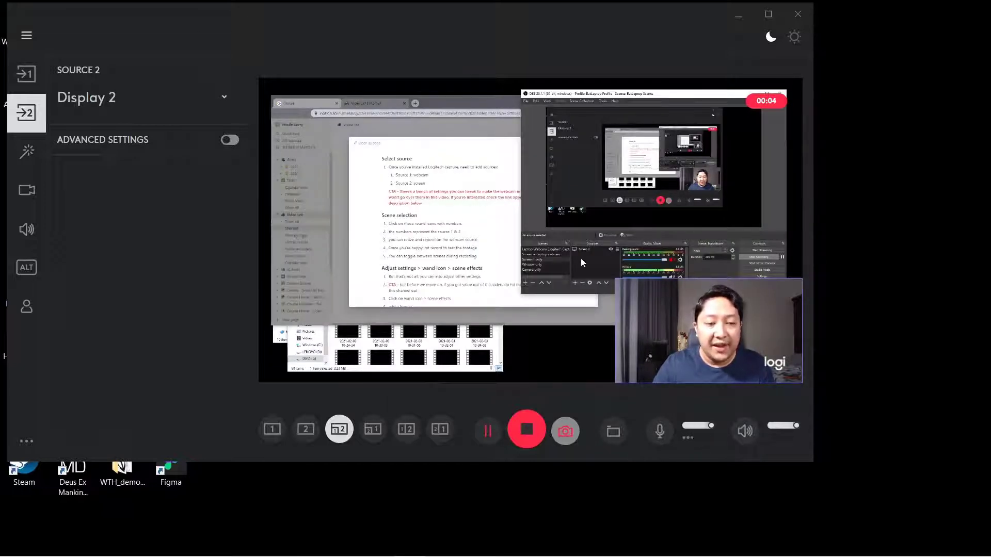
While recording, switch through screen-only, webcam-only, screen-only, then back to picture-in-picture
click(306, 430)
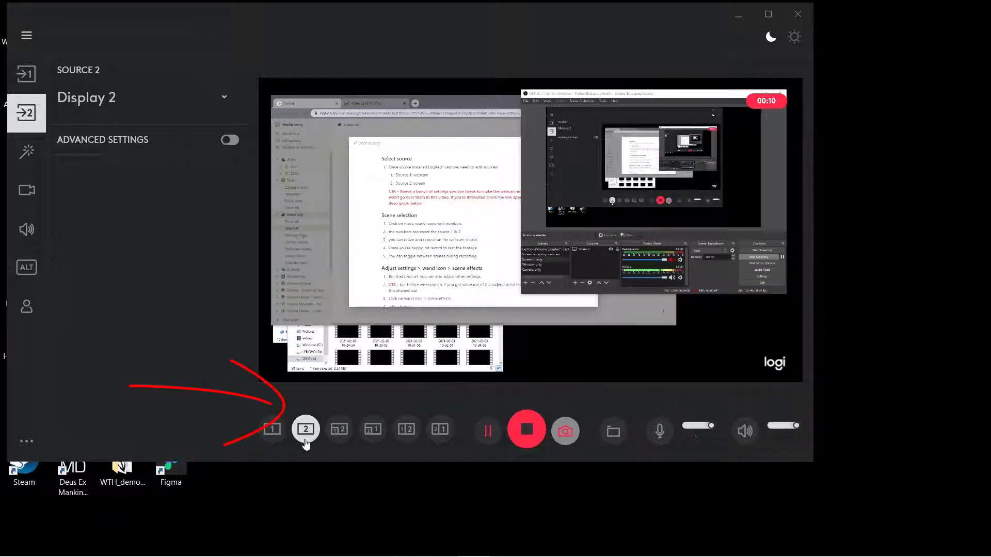
click(273, 430)
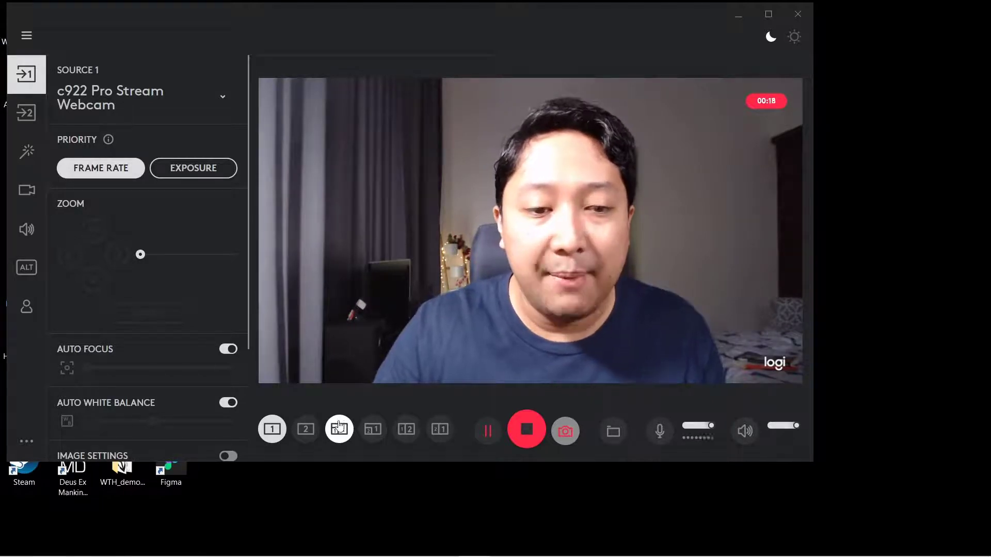
click(307, 430)
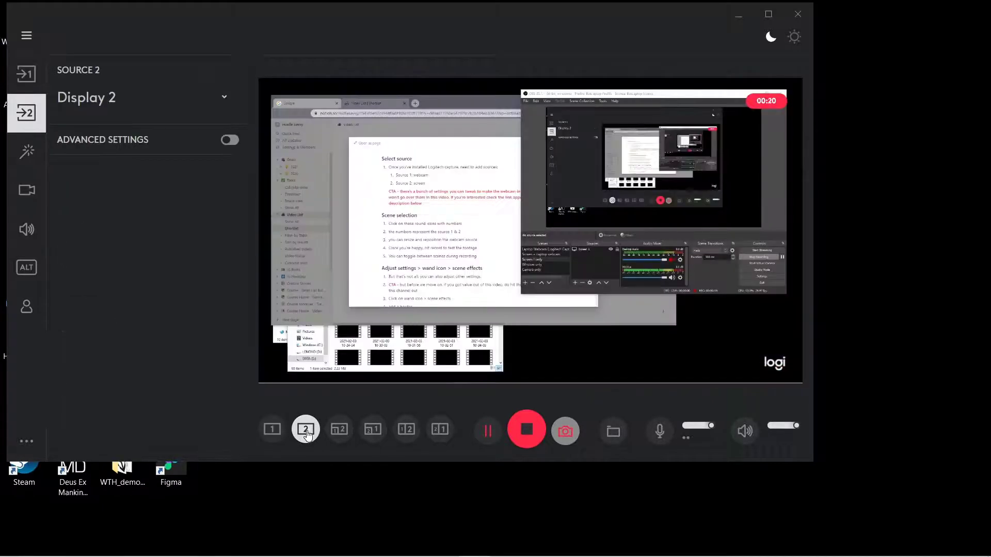
click(340, 431)
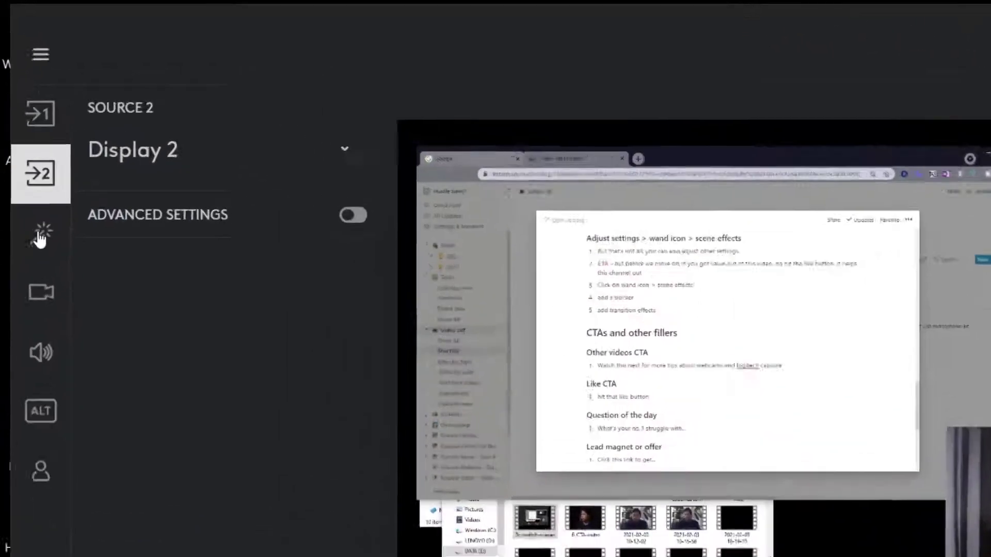
Enable the Scene Effects toggle in the wand-icon effects panel
click(26, 154)
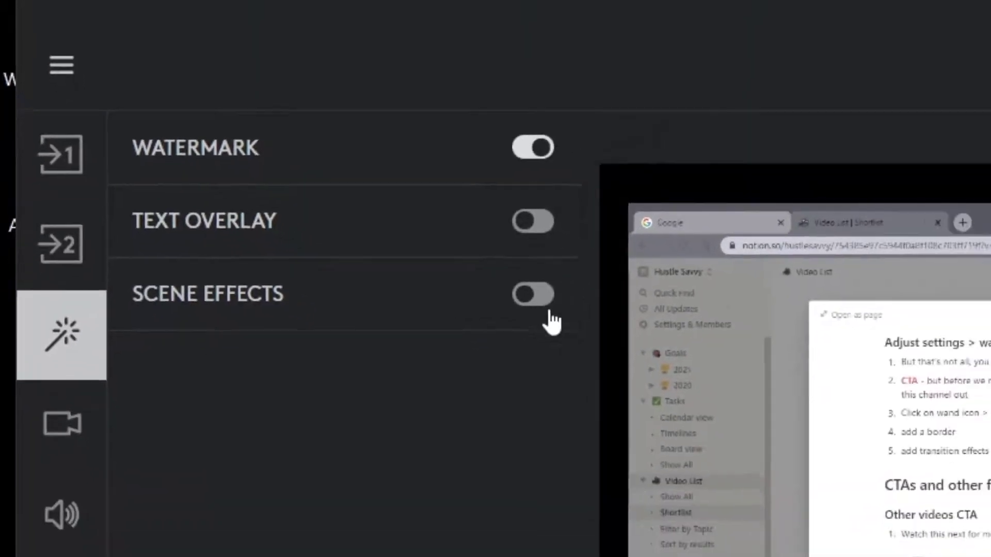
click(627, 361)
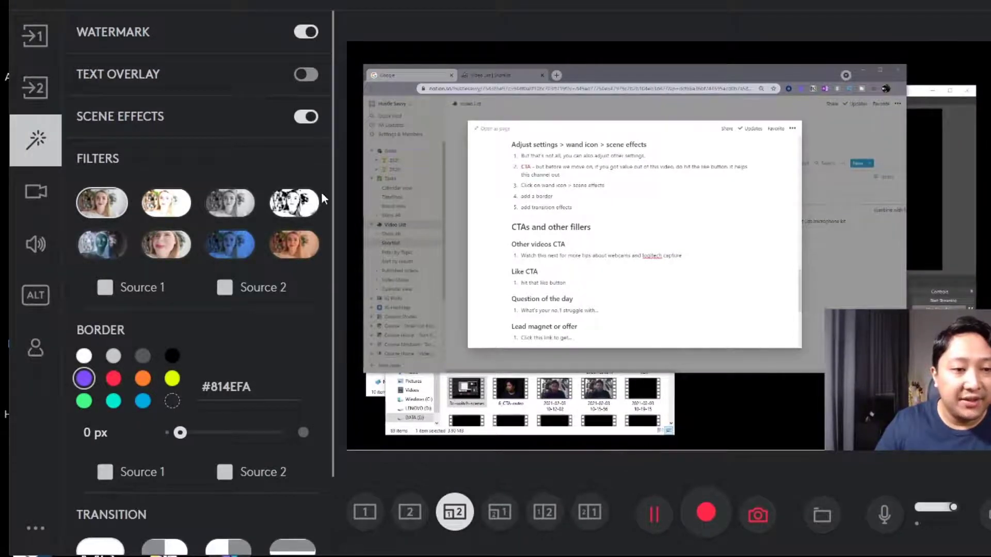
Set the Source 1 webcam border to 15 px in green #43FA85
scroll(322, 199, down, 2)
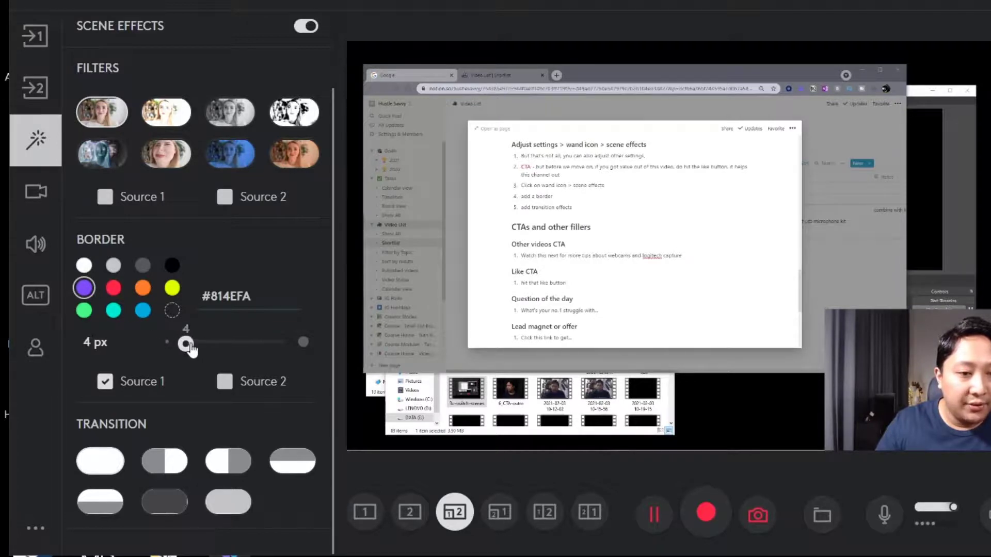
drag(191, 350, 226, 345)
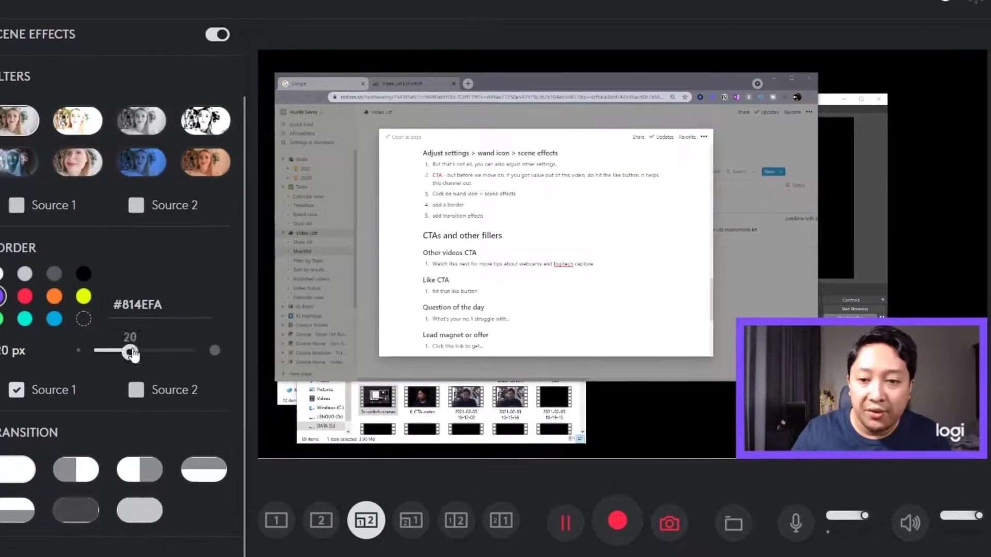
mouse_move(133, 355)
mouse_down()
mouse_move(110, 354)
mouse_move(129, 355)
mouse_up()
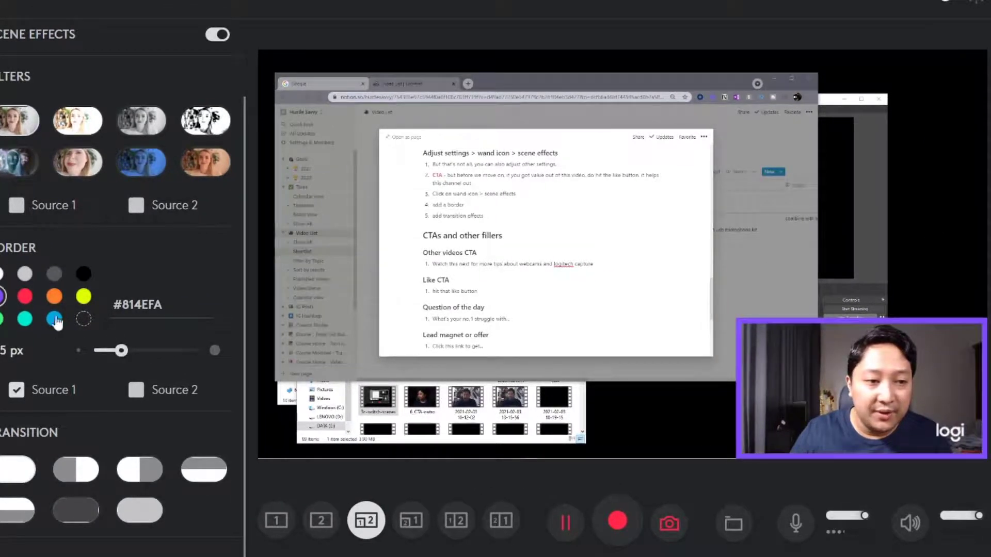
click(25, 320)
click(3, 325)
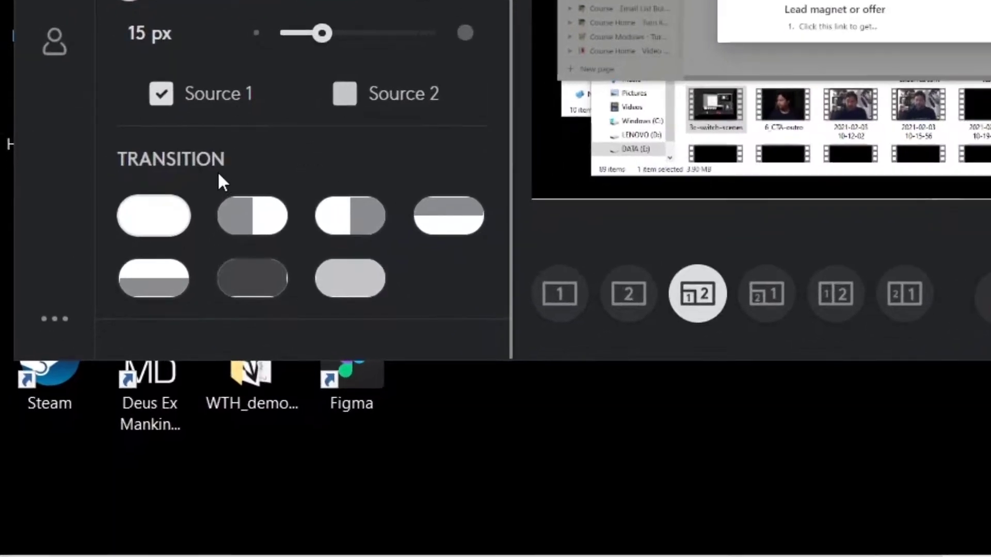
Pick a new transition style and test it across screen-only, webcam-only and picture-in-picture scenes
click(271, 292)
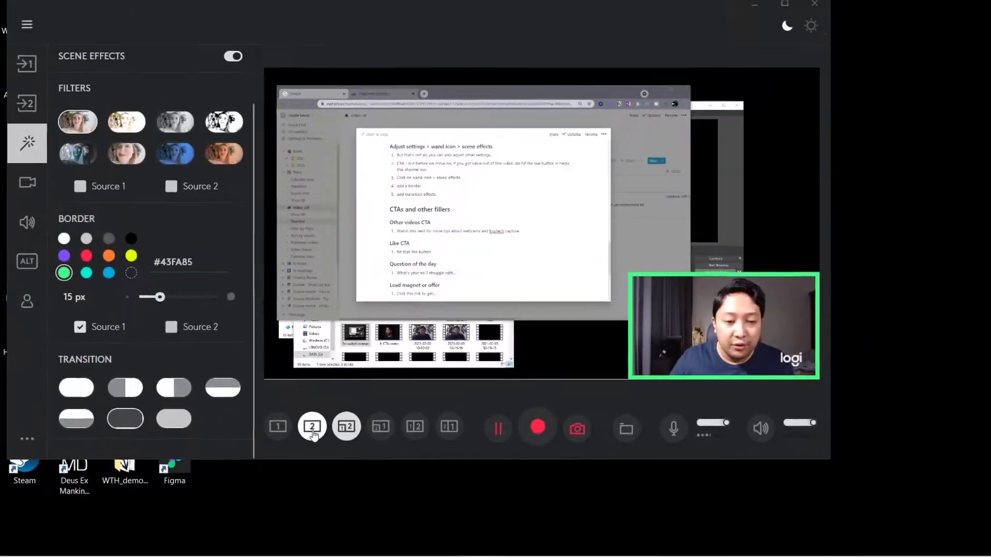
click(306, 432)
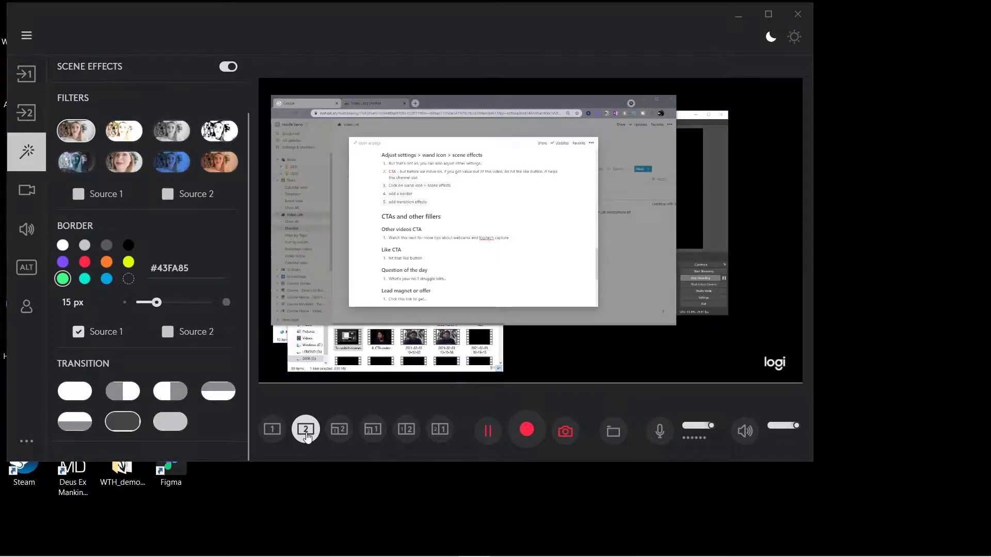
click(275, 433)
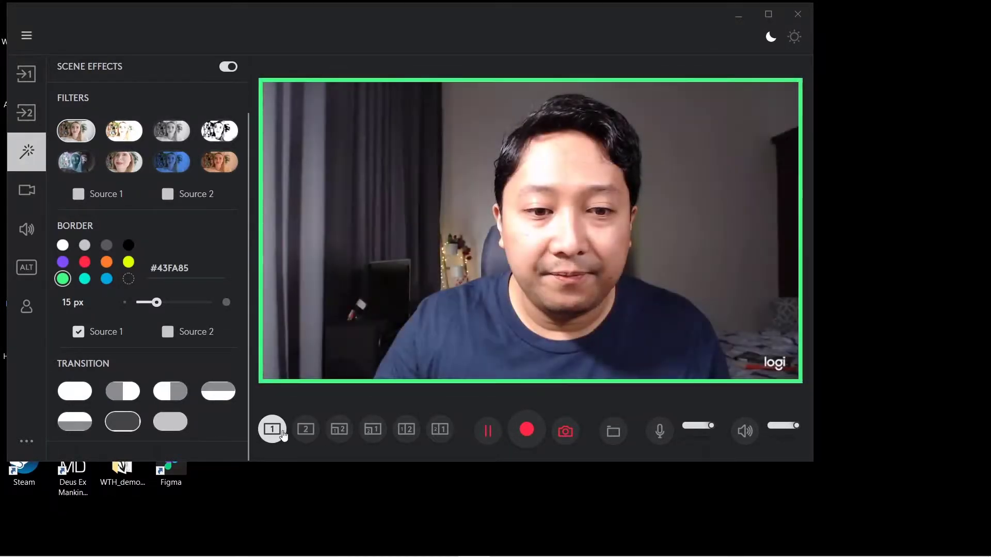
click(339, 430)
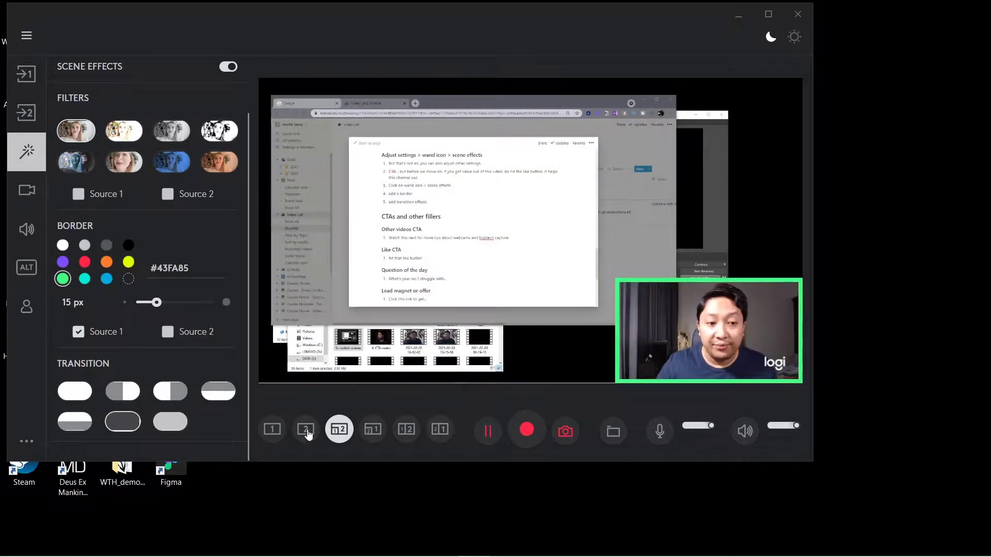
Choose the half-split transition and test it switching to screen-only and back to picture-in-picture
click(172, 398)
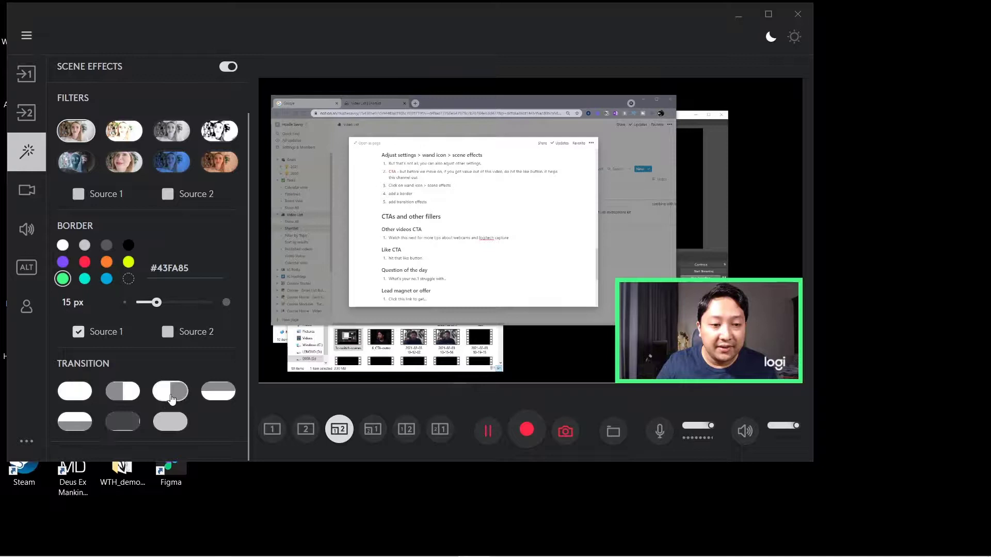
click(295, 430)
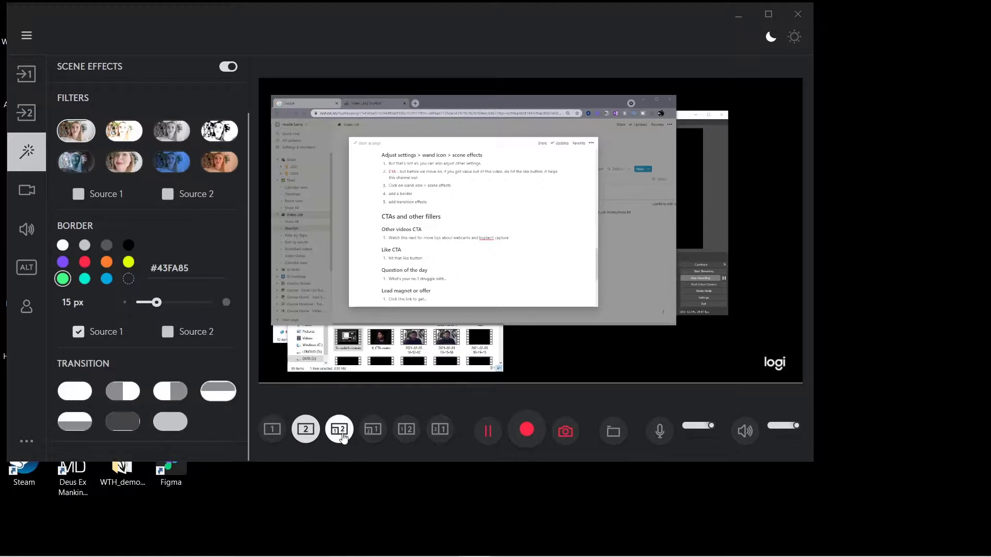
click(339, 430)
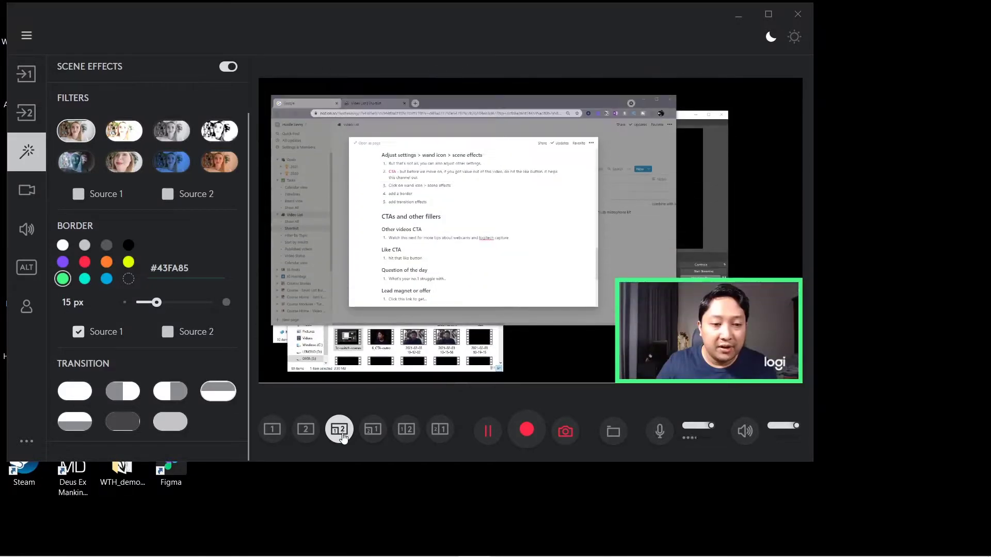